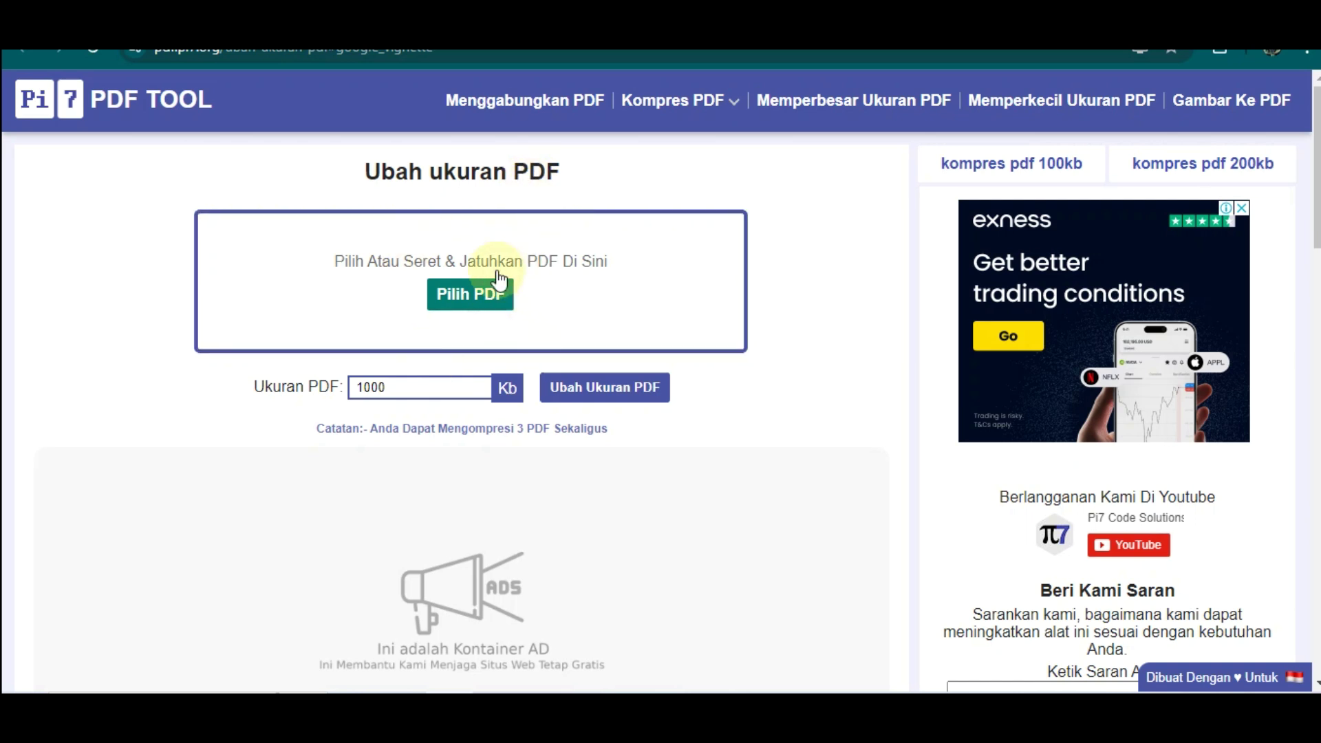
Step: Upload hardware_Gyats.pdf (2.3MB) to the Ubah ukuran PDF page, whose target size defaults to 1000 Kb
left_click(453, 291)
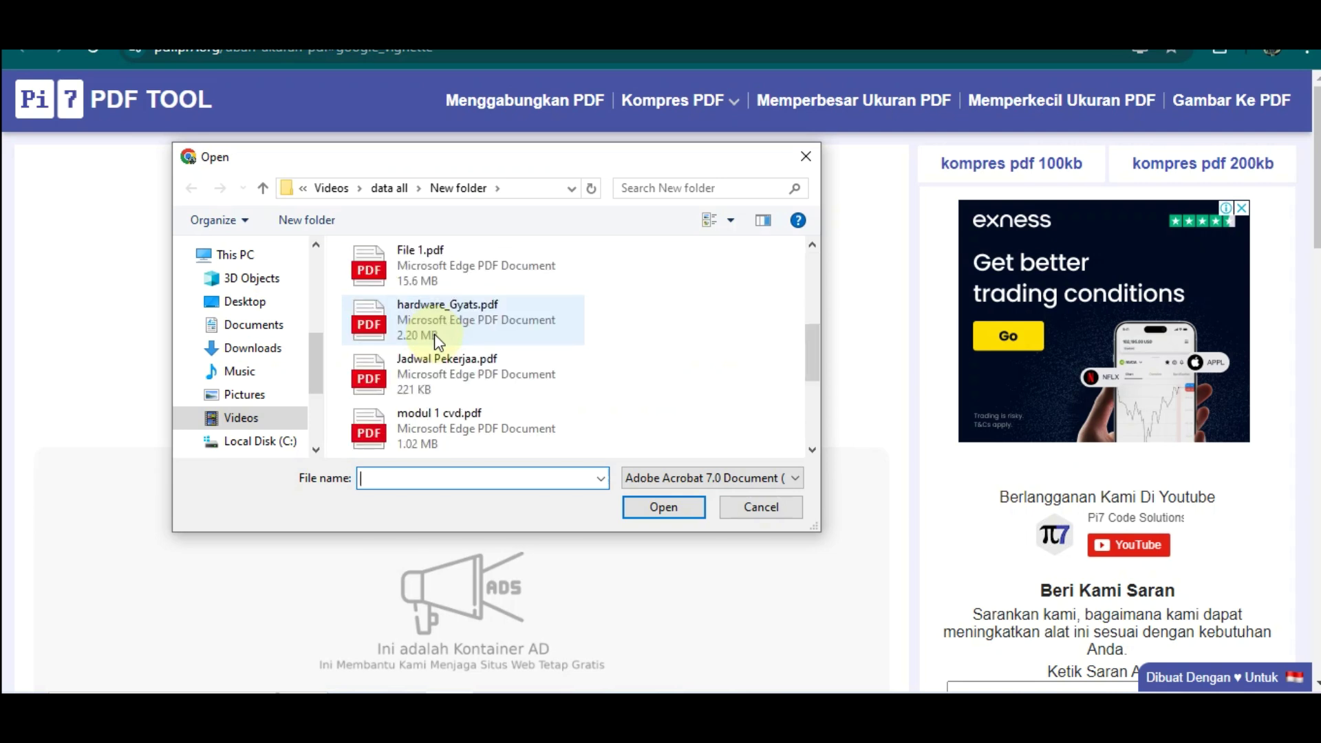
scroll(435, 333, "down", 3)
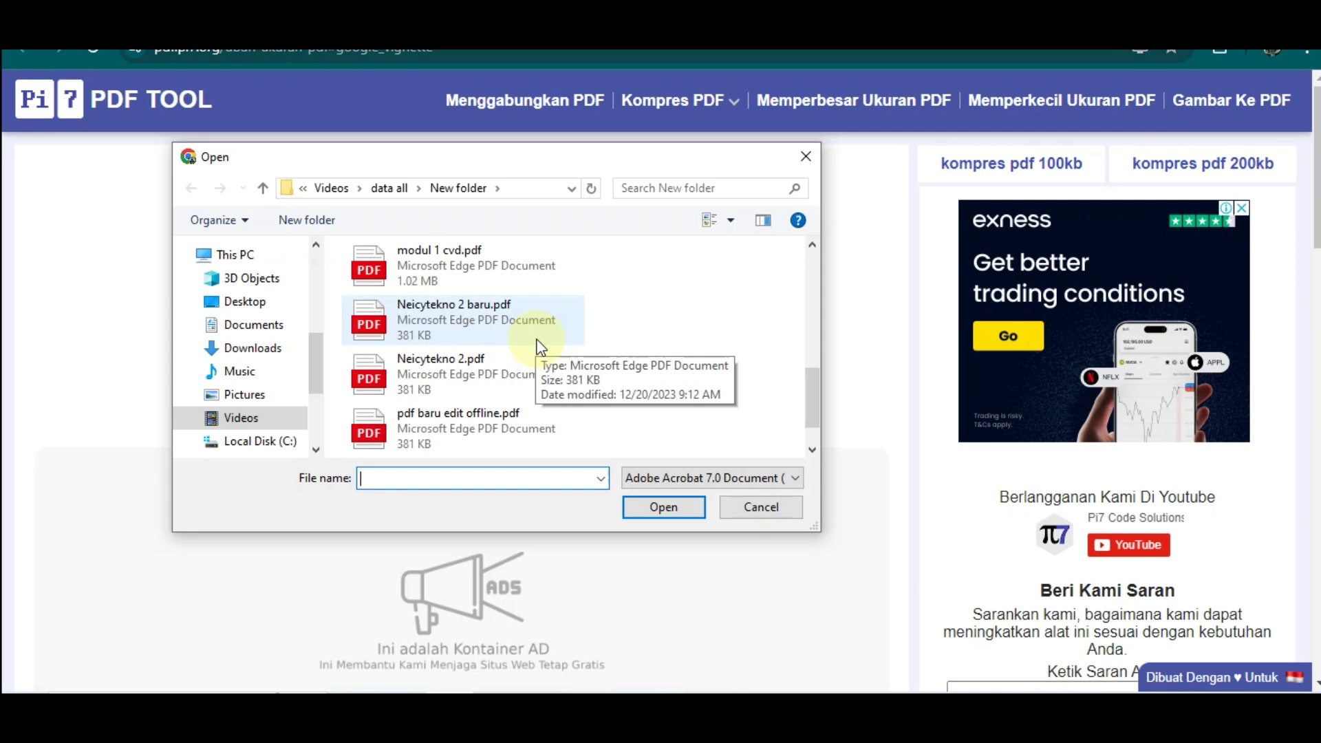
scroll(462, 324, "up", 3)
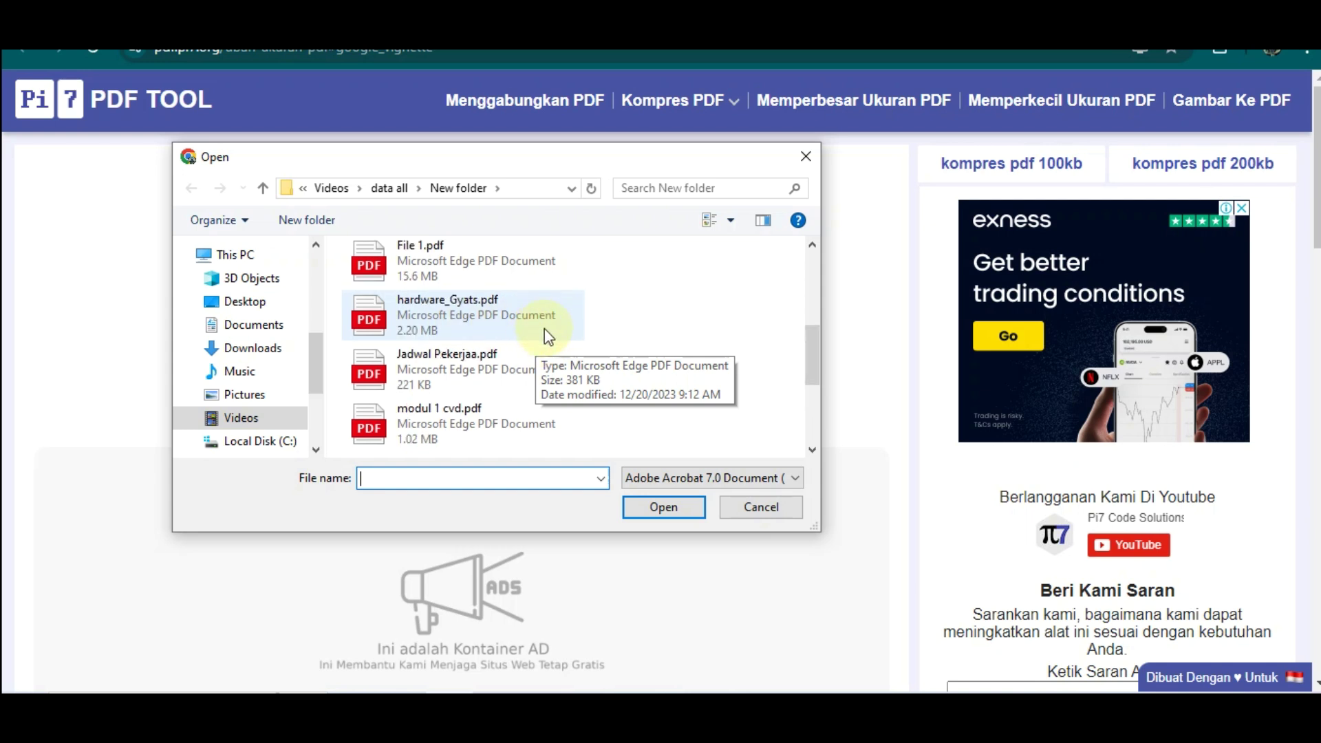
left_click(453, 310)
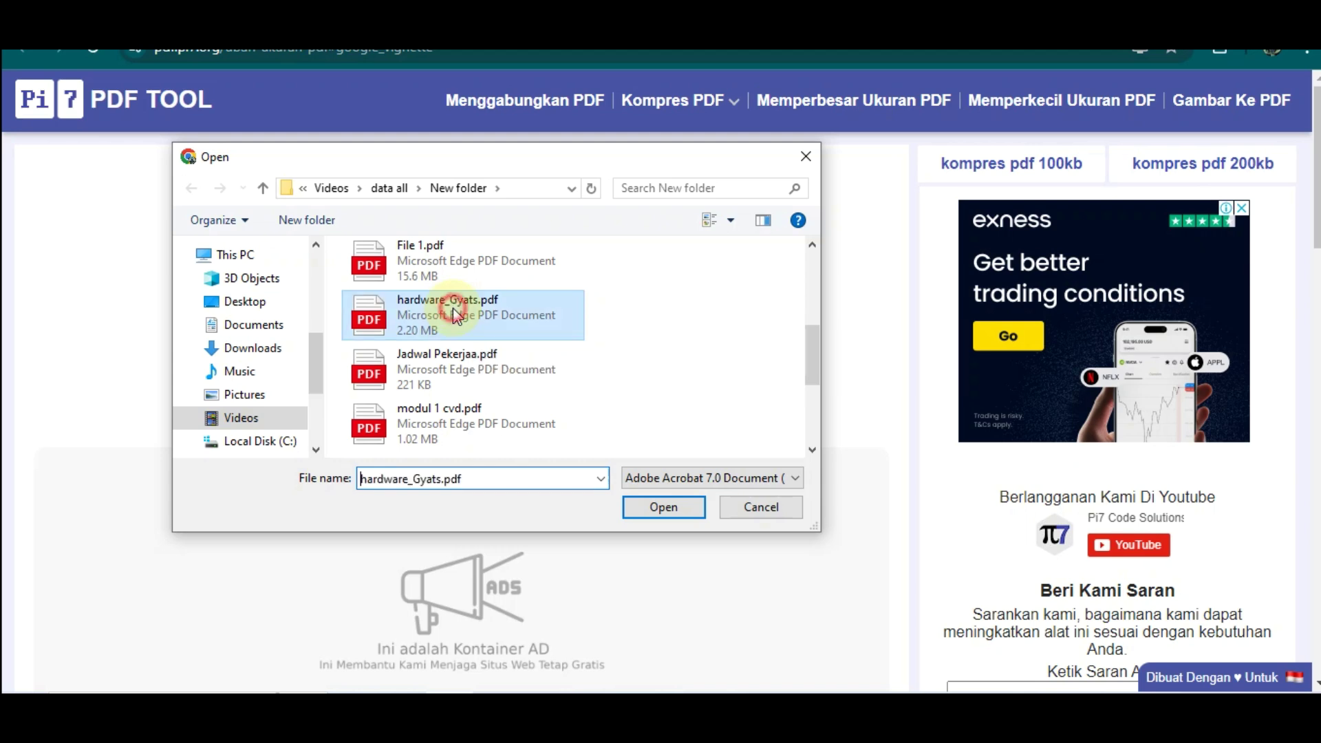
left_click(665, 507)
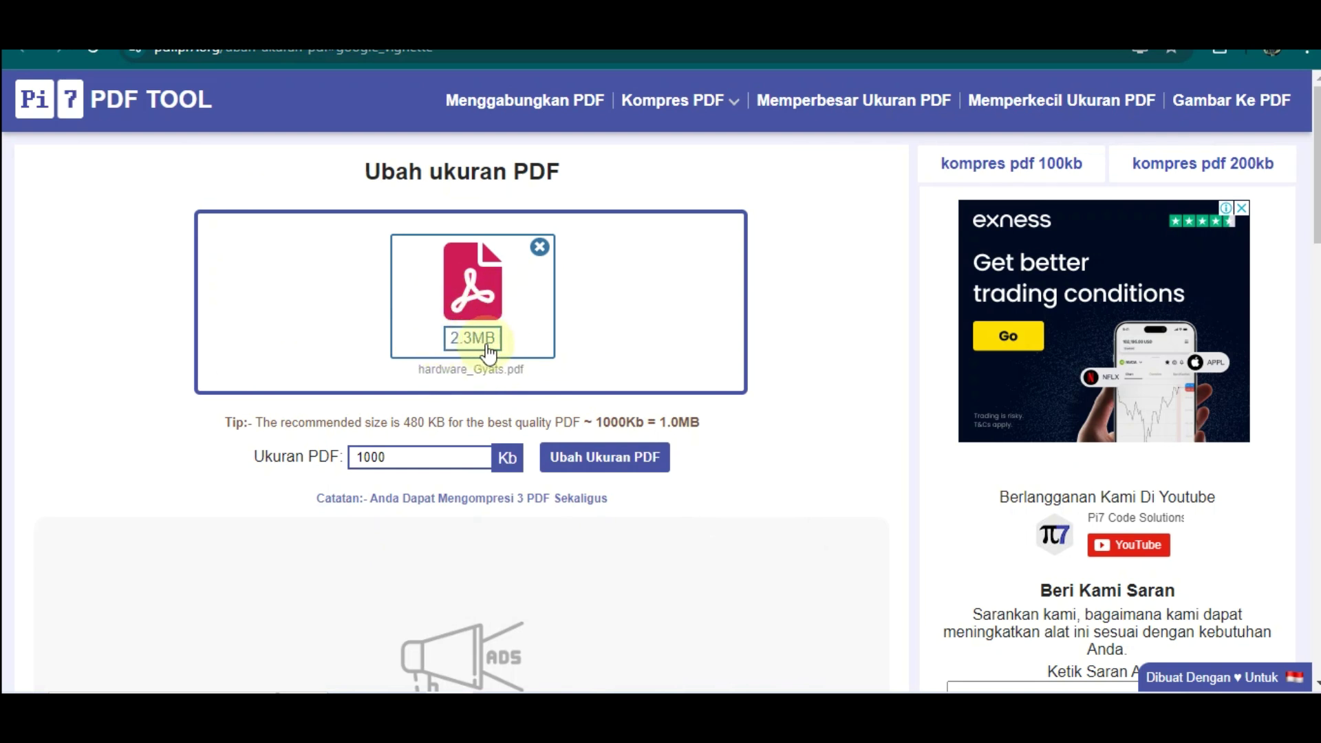
mouse_move(418, 457)
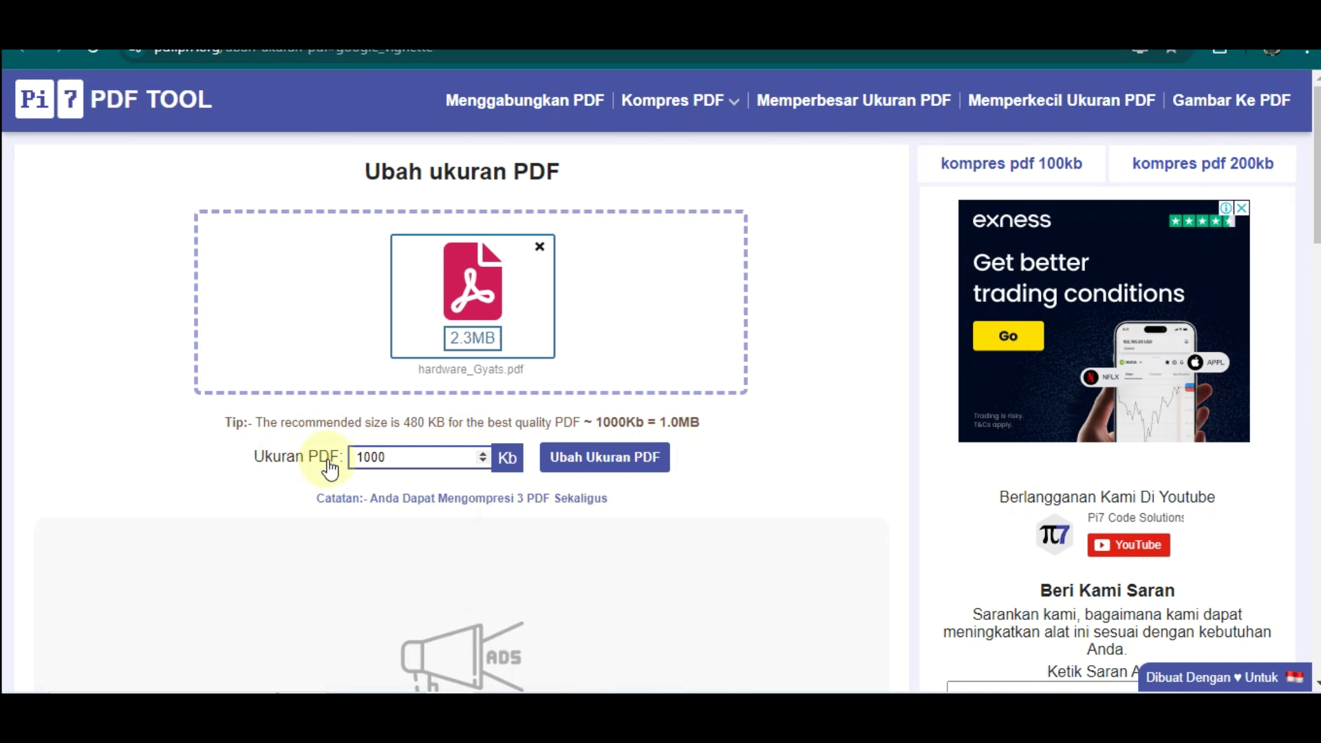
left_click(401, 459)
Step: Change the Ukuran PDF target from 1000 to 800 KB and resize hardware_Gyats.pdf
left_click_drag(402, 458, 339, 459)
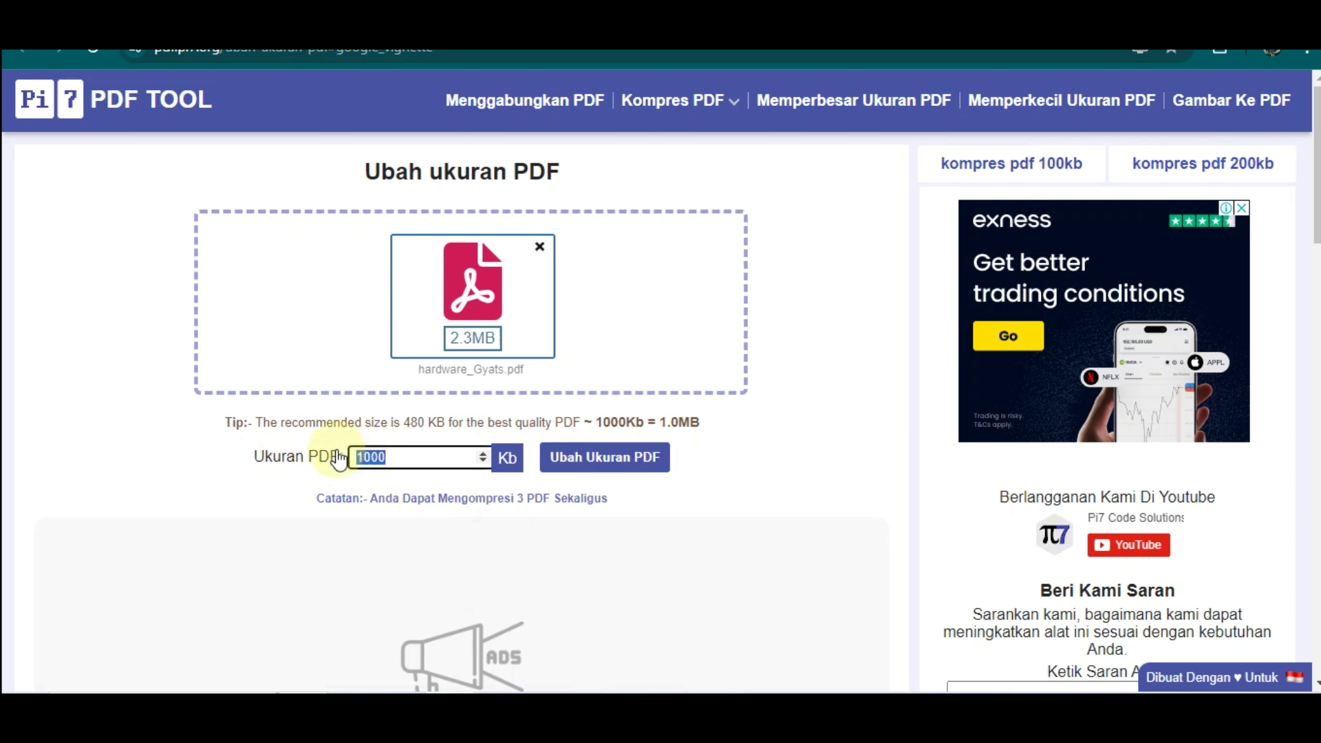
type("800")
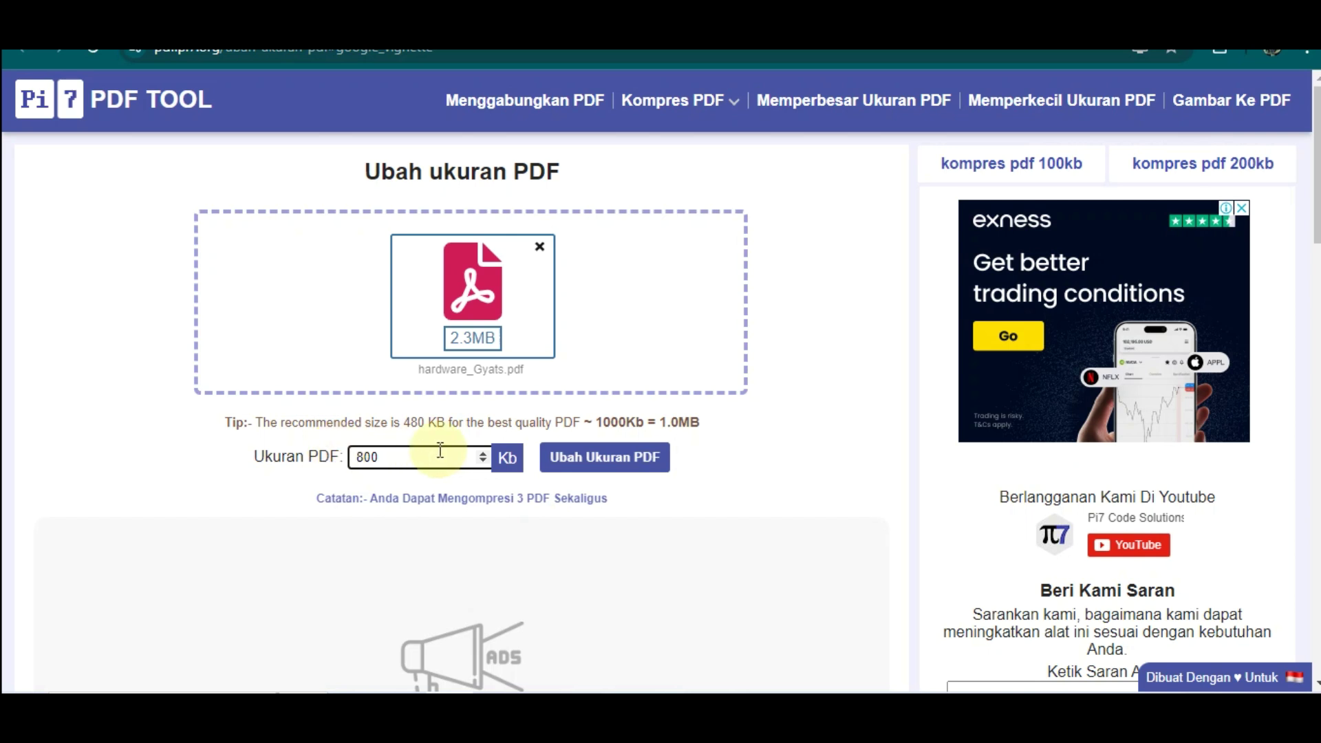
left_click_drag(403, 450, 342, 462)
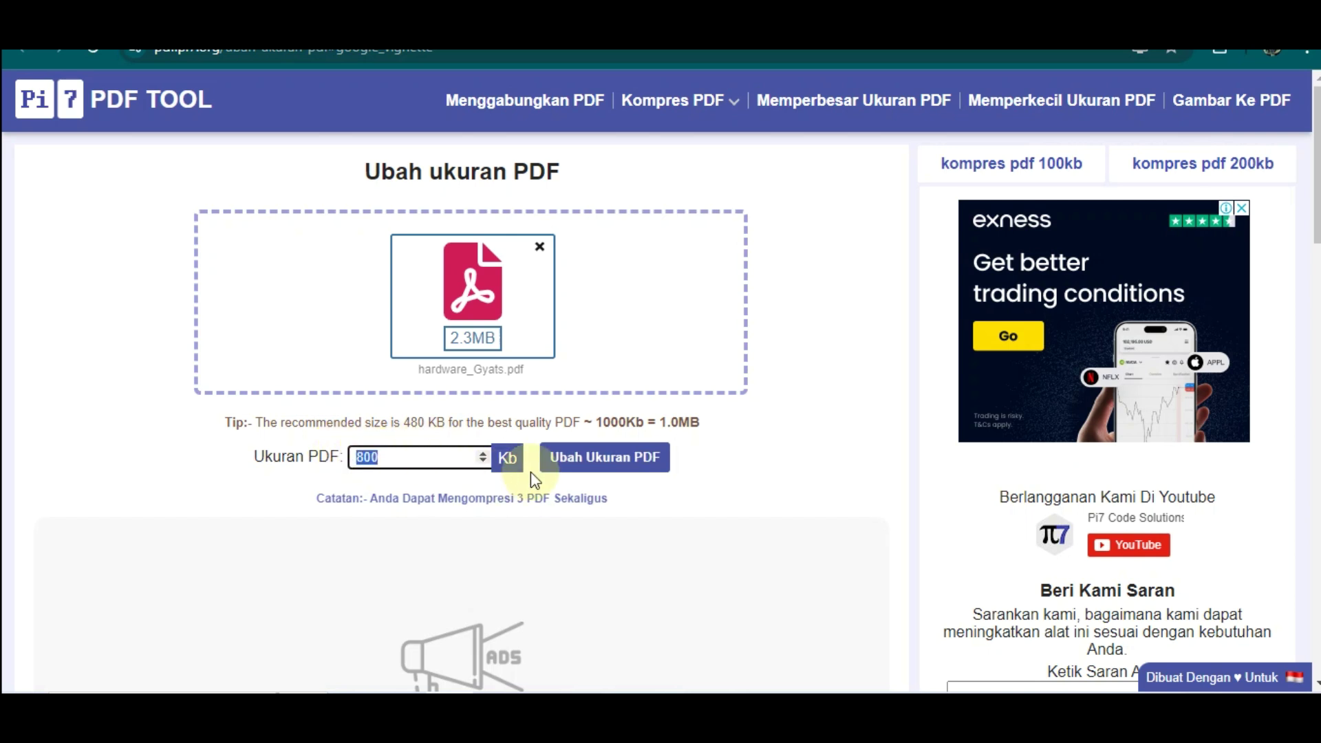
left_click(612, 462)
scroll(525, 463, "down", 3)
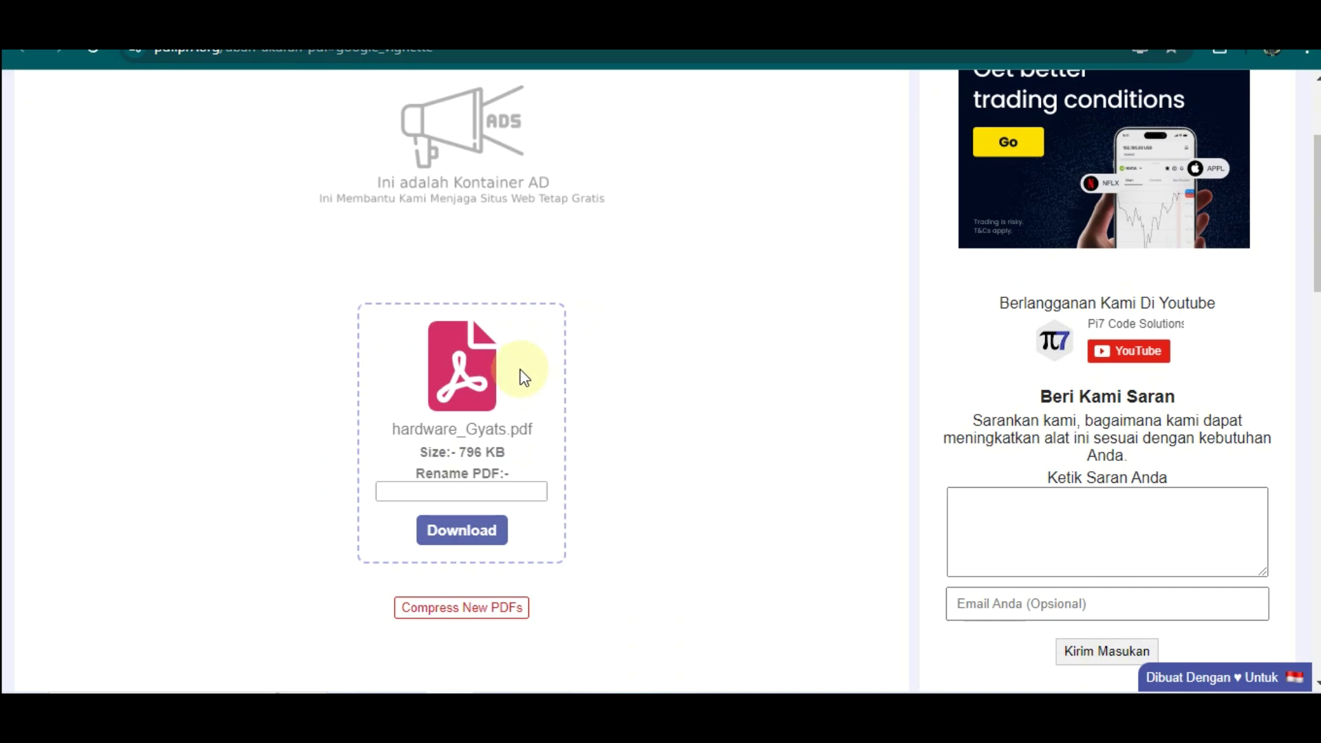
Step: Name the 796 KB result 'baru 1' and download it as baru 1.pdf
scroll(475, 419, "down", 1)
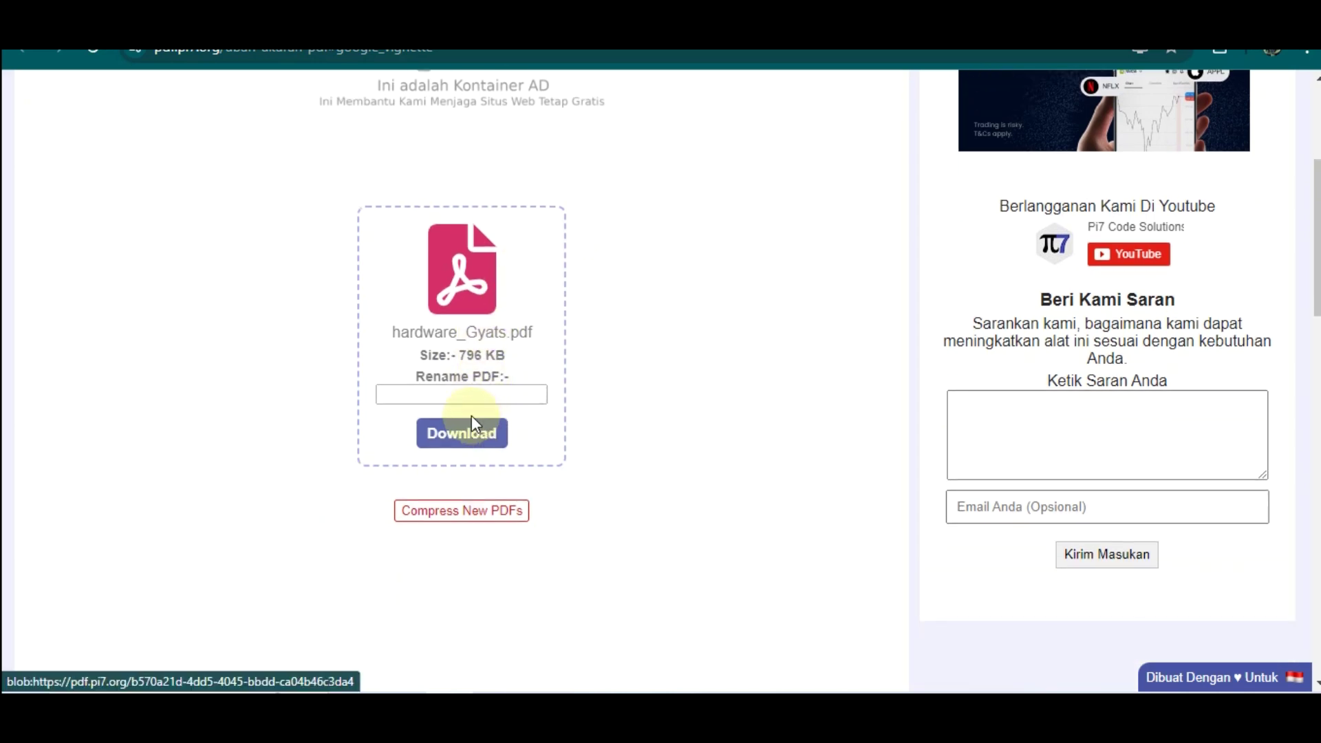
left_click_drag(457, 356, 530, 367)
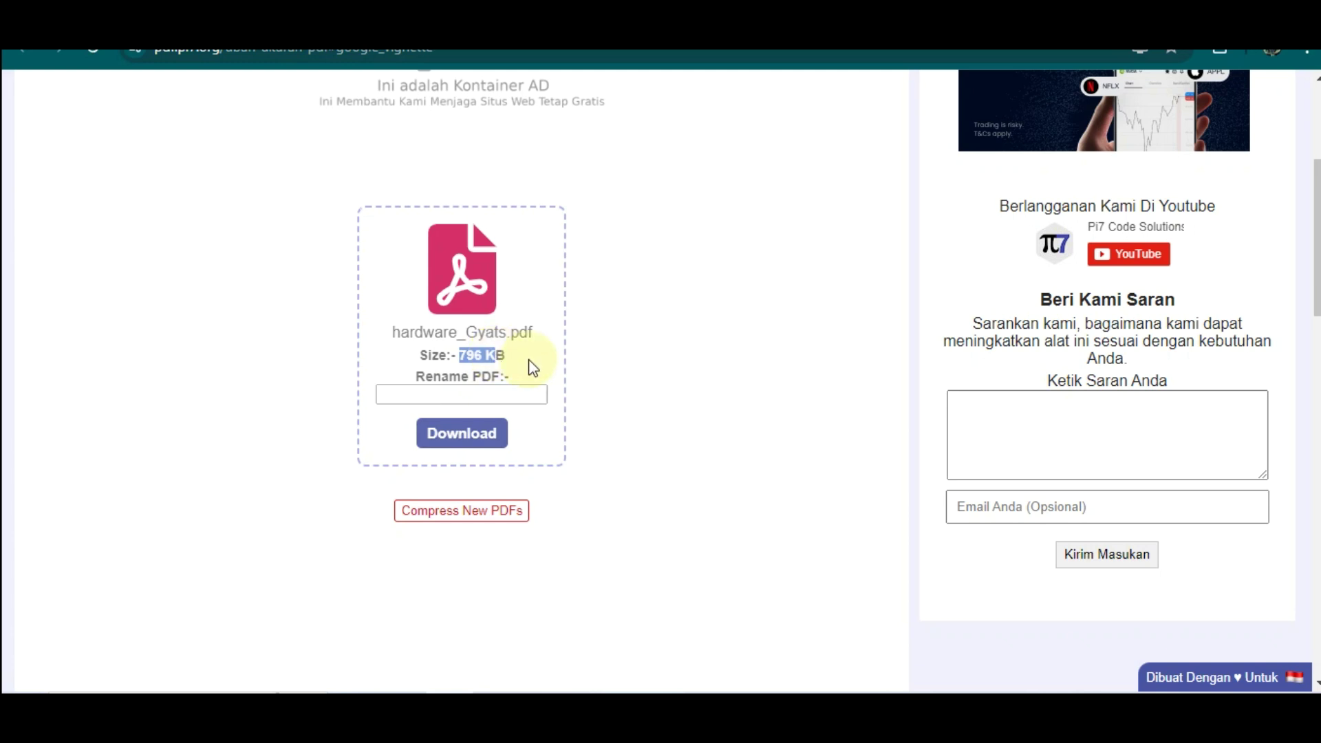
left_click(469, 394)
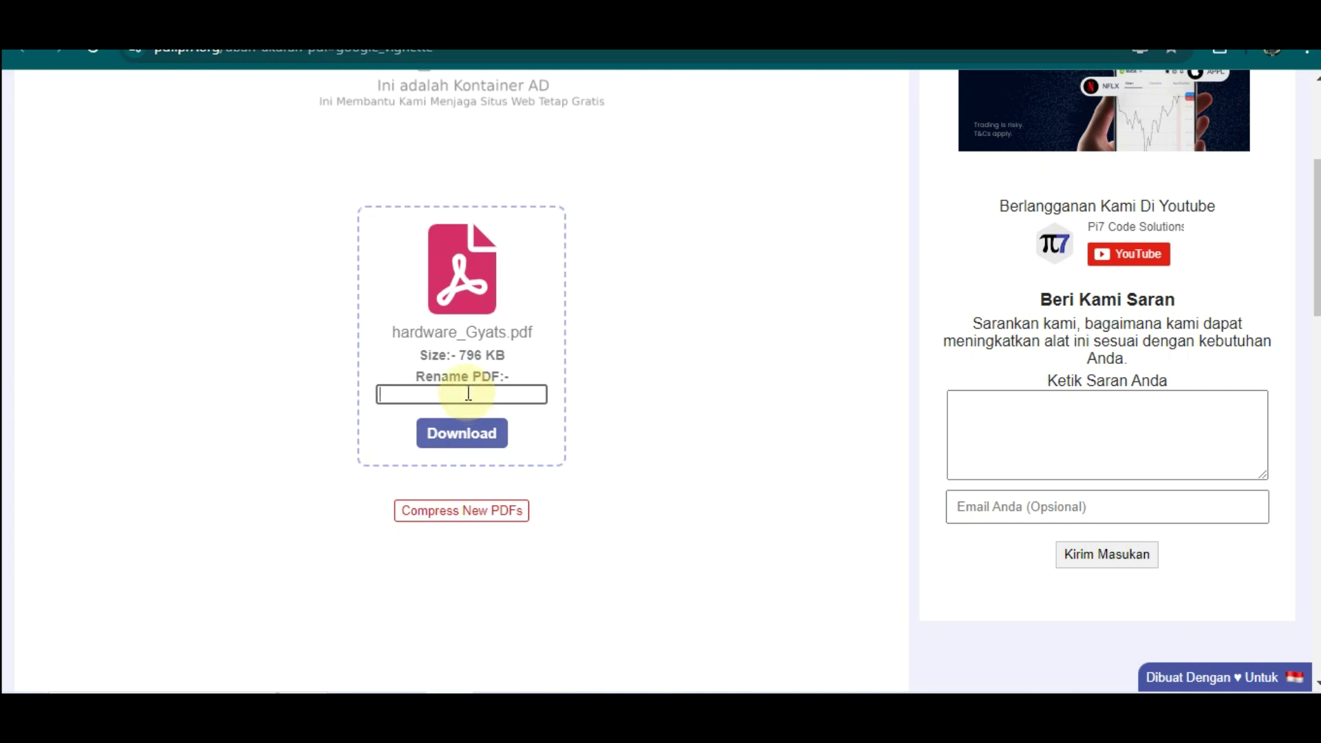
type("baru ")
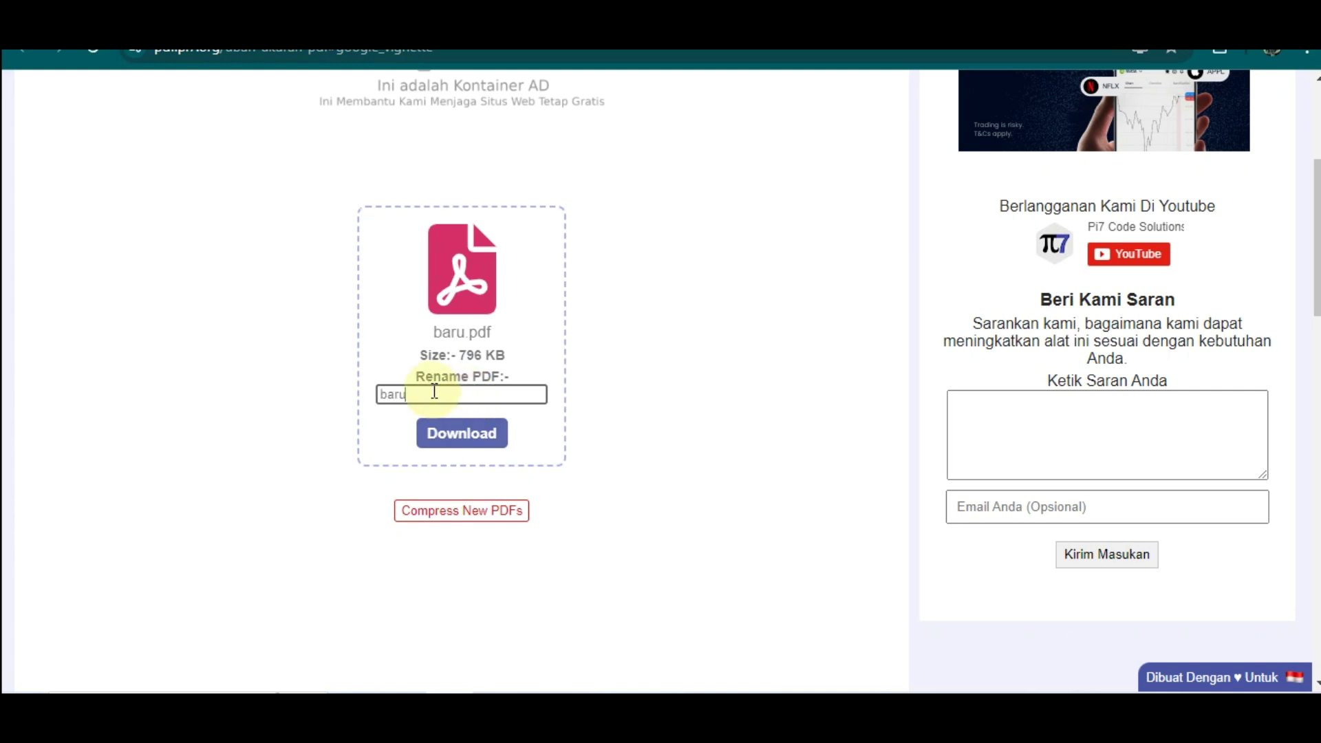
type("1")
left_click(470, 439)
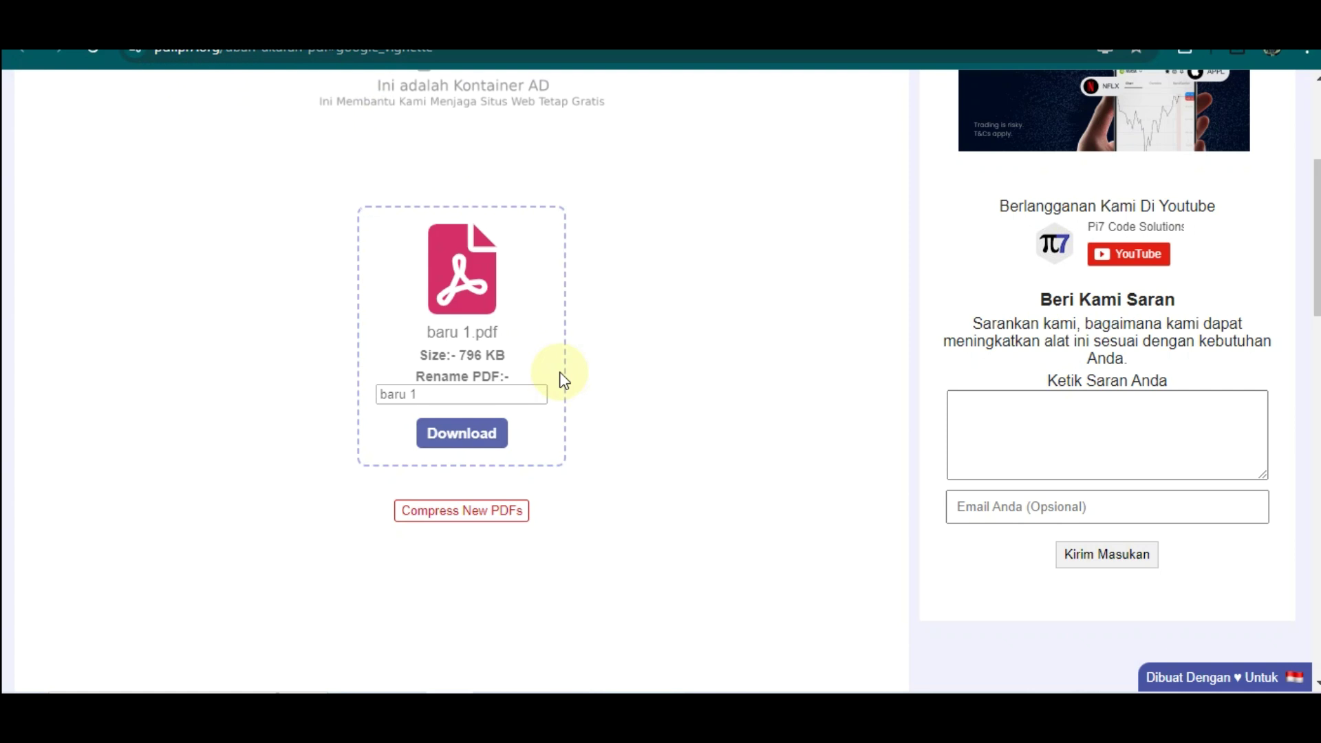
Step: Reload the tool and upload Neicytekno 2.pdf (0.4MB), selecting the 1000 Kb target value
left_click(92, 50)
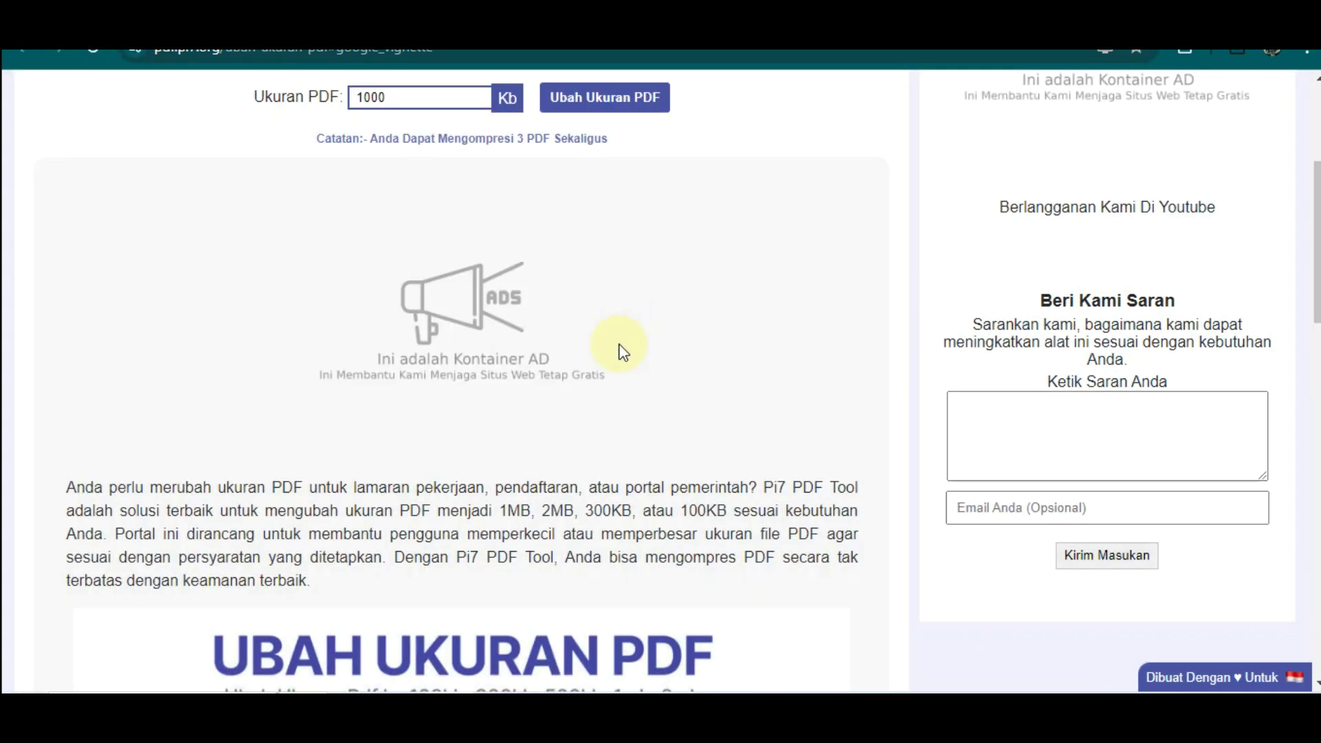
scroll(557, 333, "up", 2)
scroll(556, 333, "up", 2)
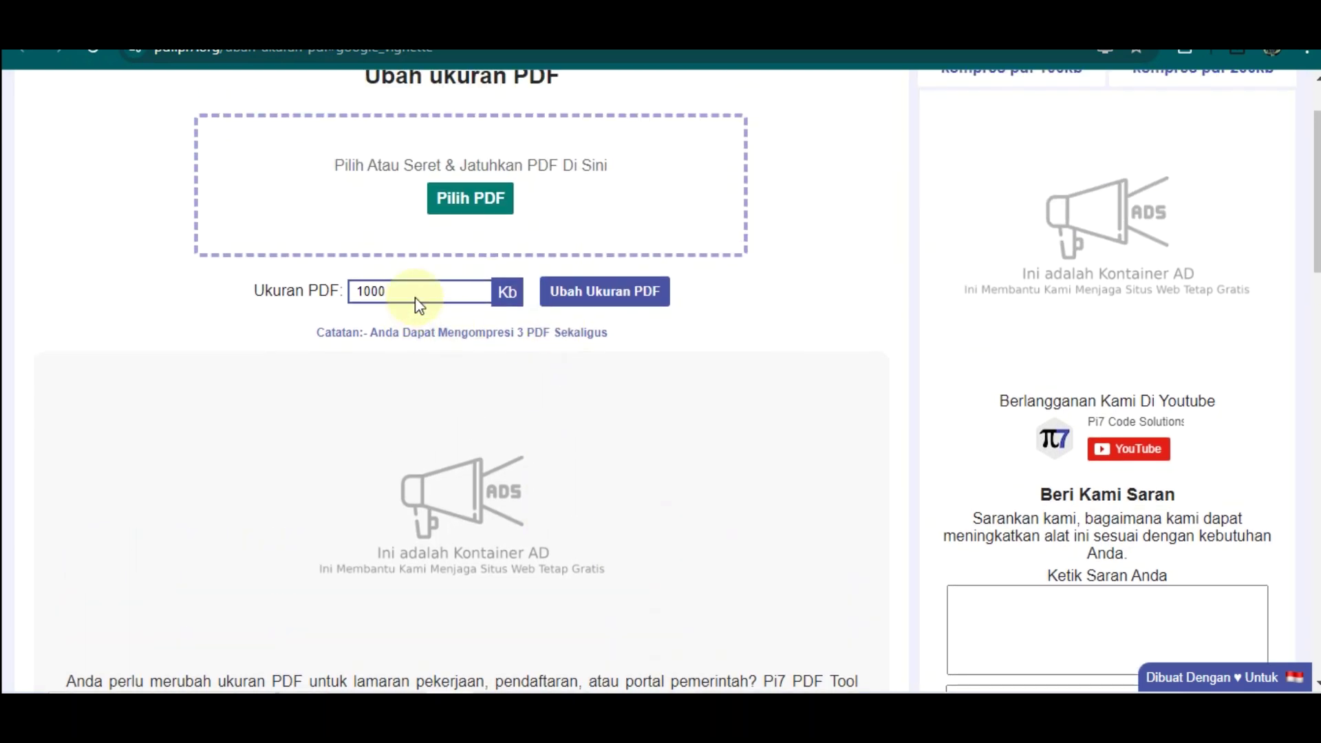
left_click(481, 198)
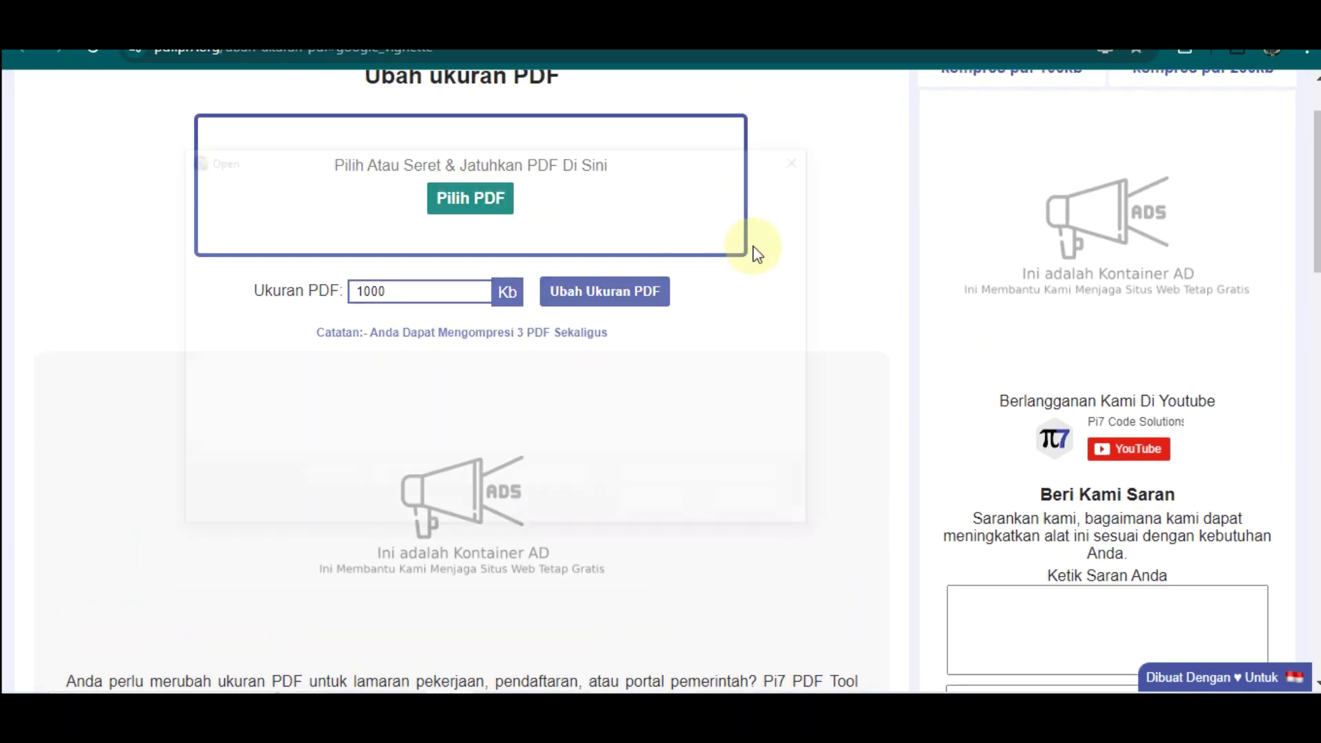
scroll(589, 372, "down", 5)
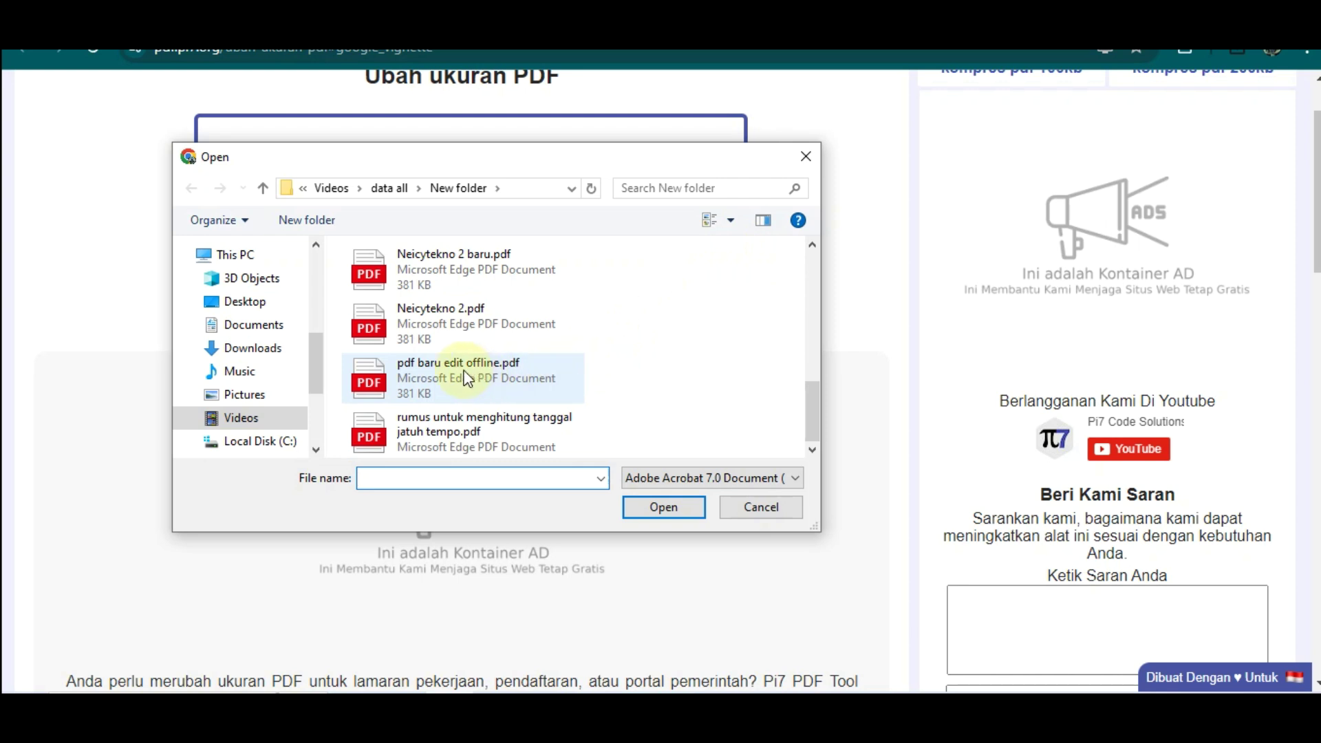
left_click(433, 340)
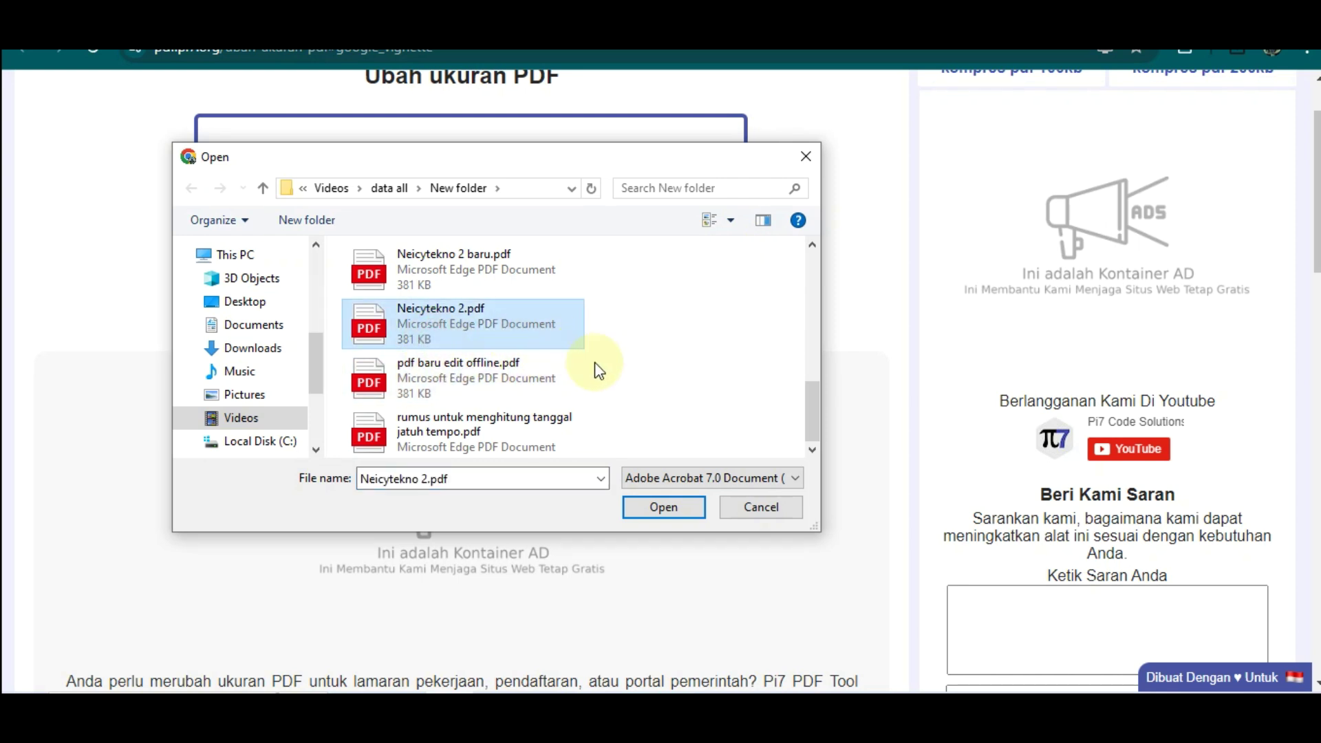
left_click(661, 507)
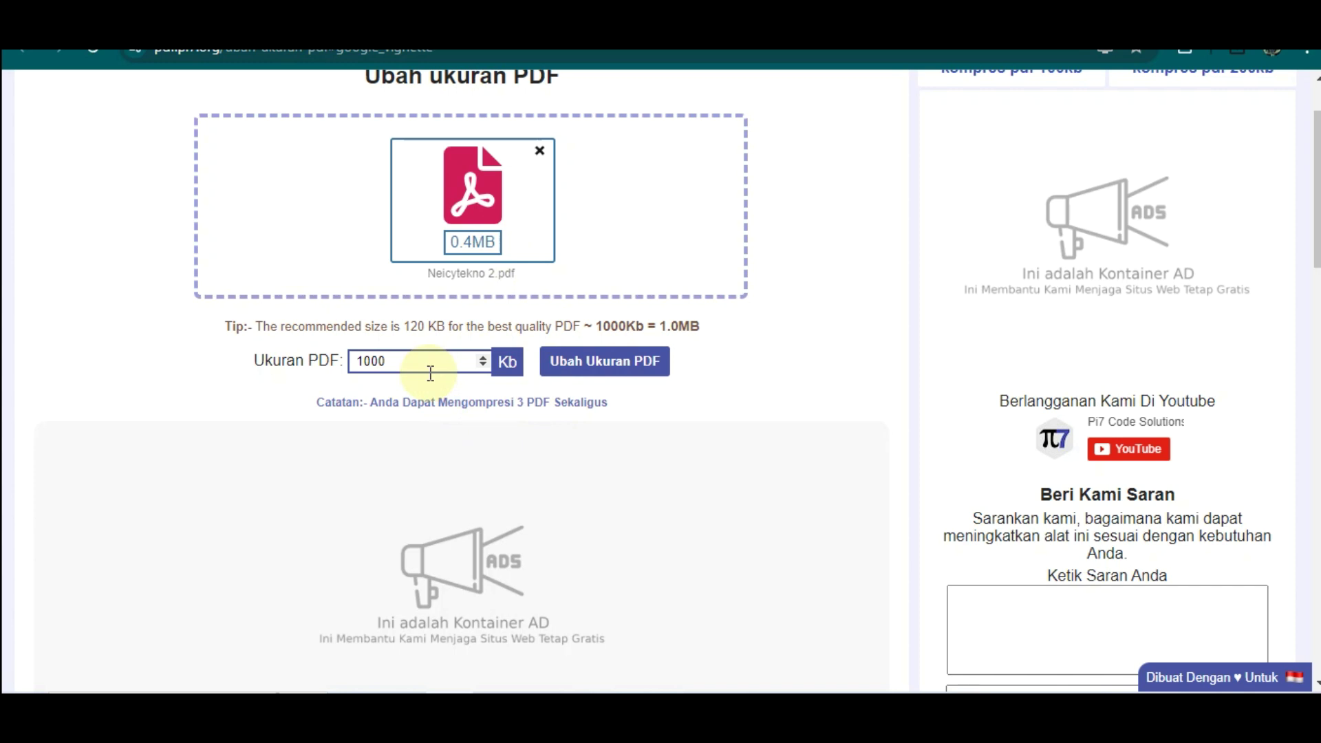
left_click_drag(408, 361, 283, 366)
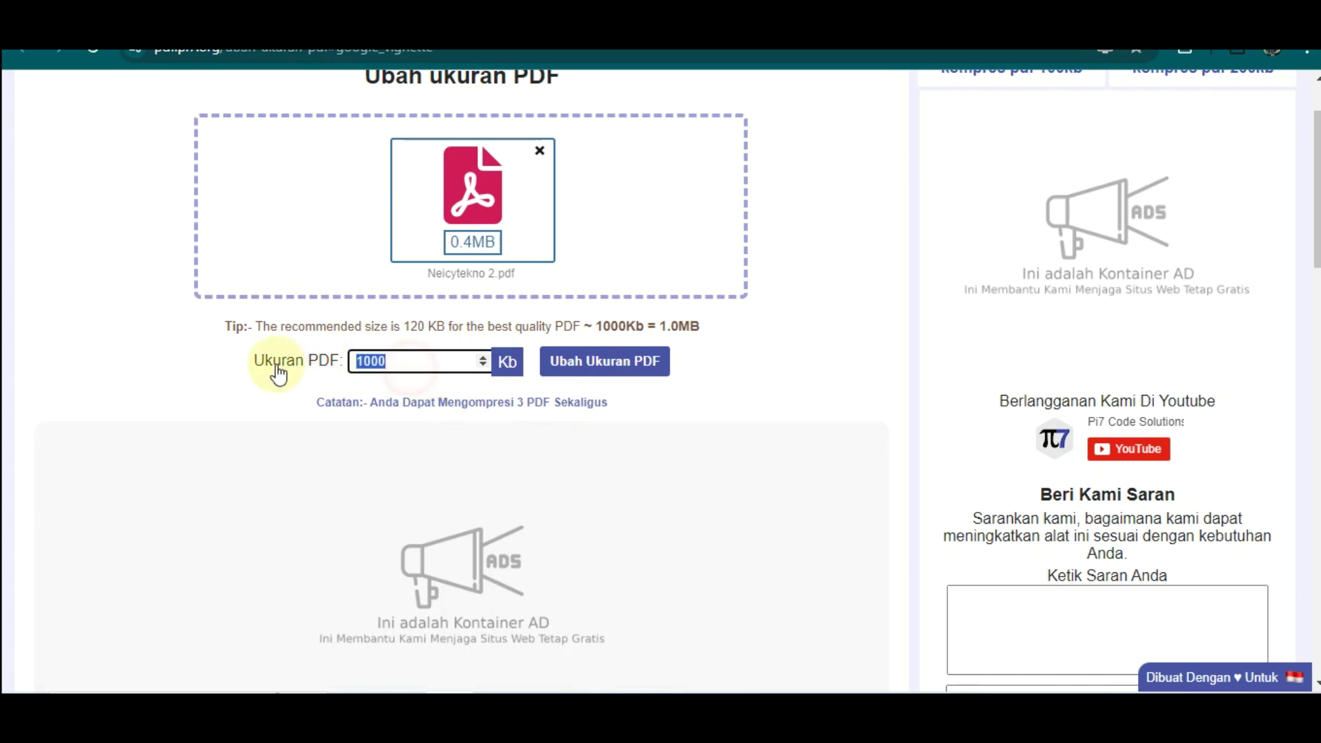
Step: Enter 800 KB as the target size and resize Neicytekno 2.pdf
type("800")
left_click_drag(398, 361, 296, 363)
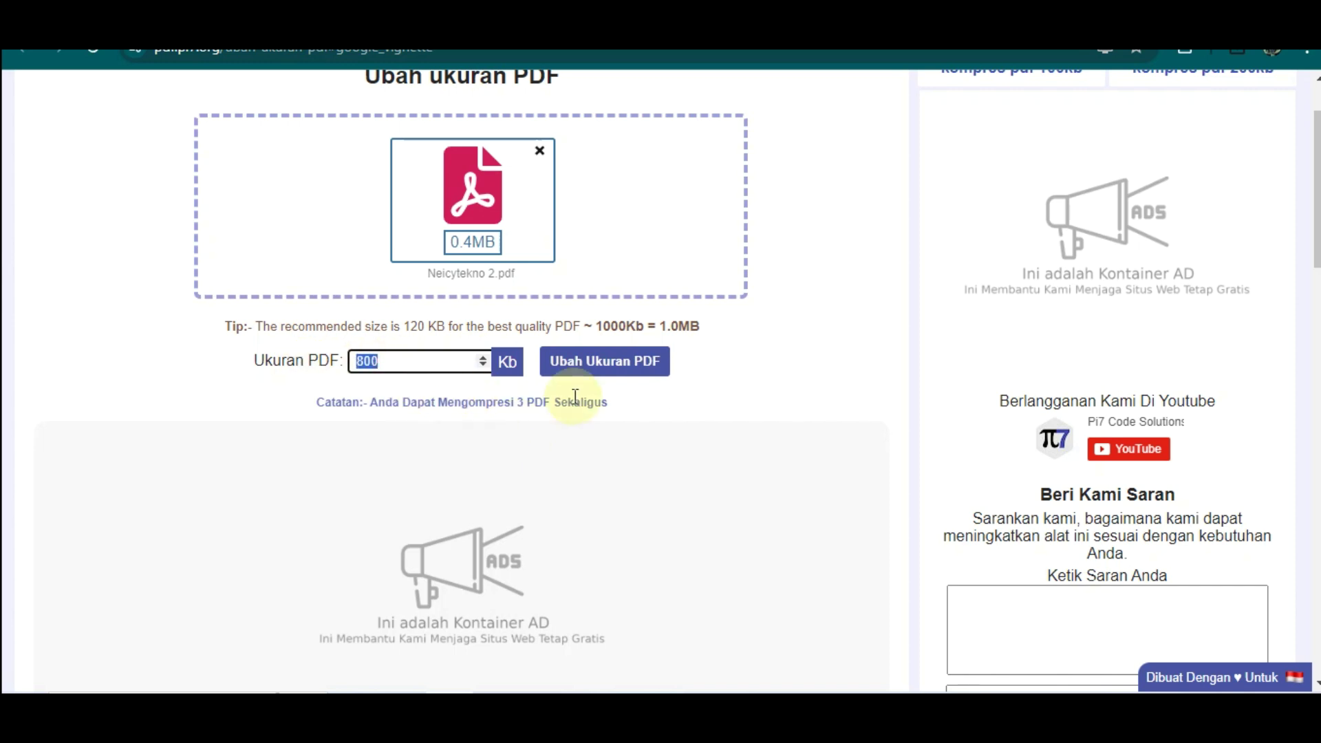
left_click(618, 362)
scroll(554, 445, "down", 3)
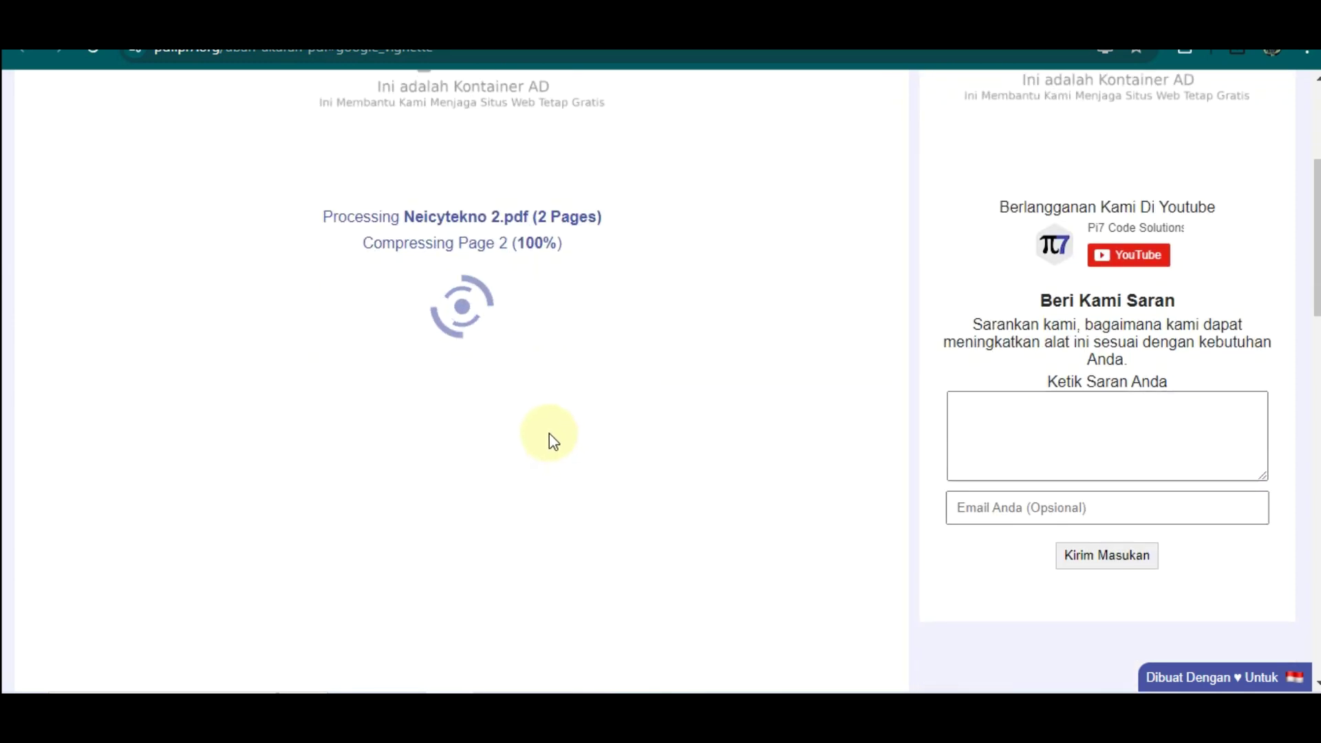
Step: Confirm the 796 KB result size and enter 'contoh' as the new file name
left_click_drag(459, 357, 492, 358)
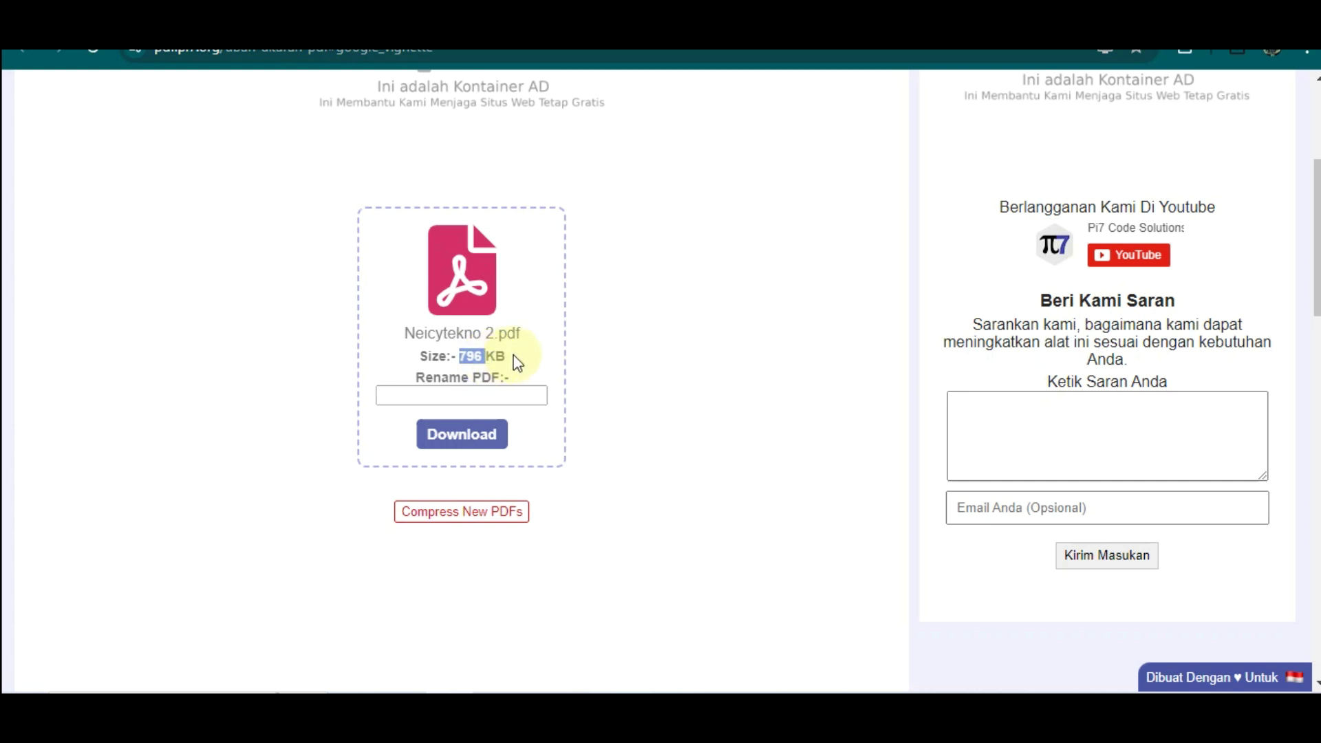
left_click(518, 363)
left_click(438, 390)
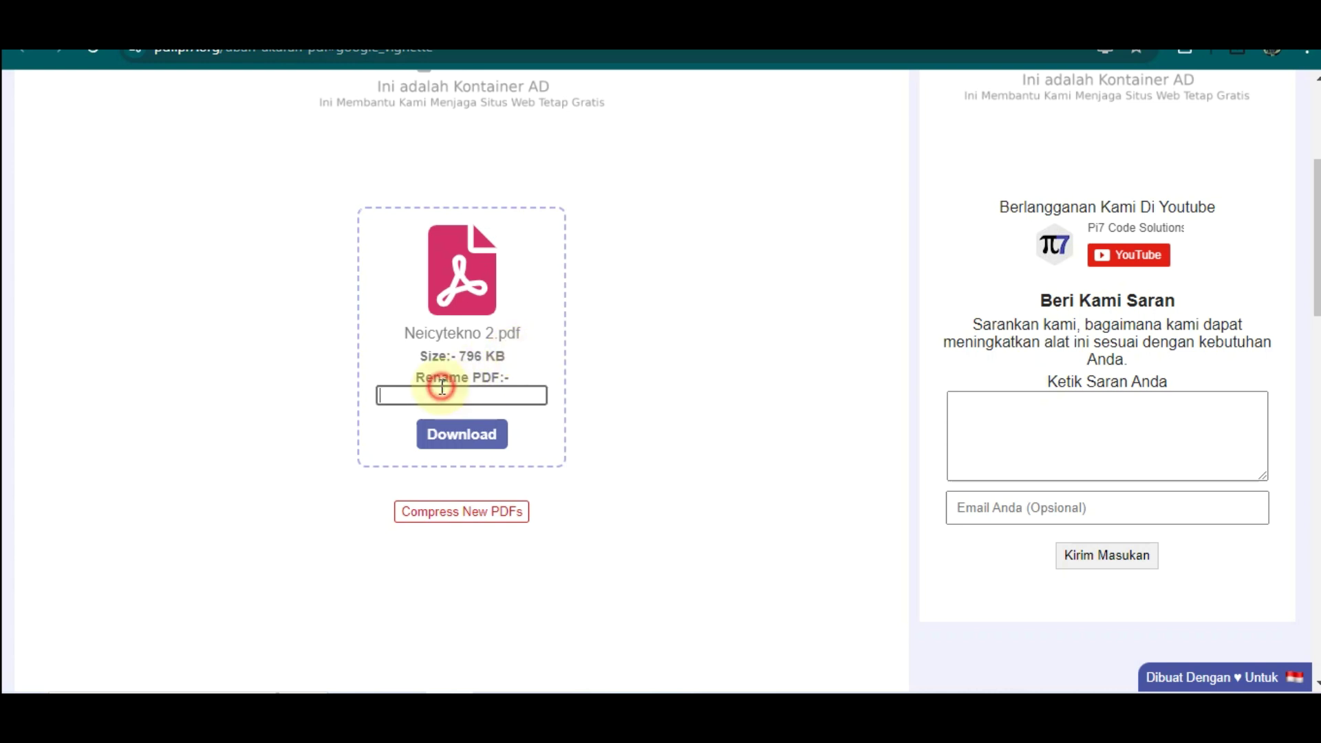
type("contoh")
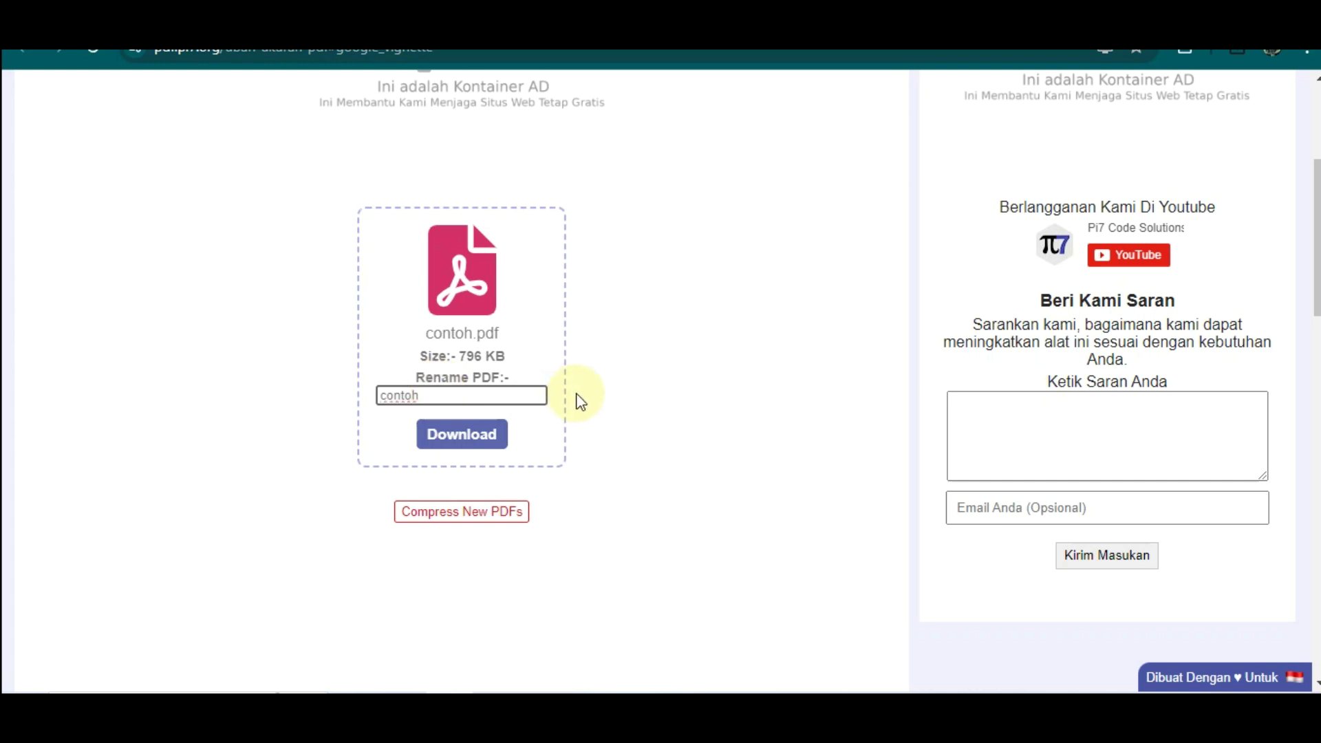
Step: Download the renamed result as contoh.pdf (796 KB)
left_click(450, 445)
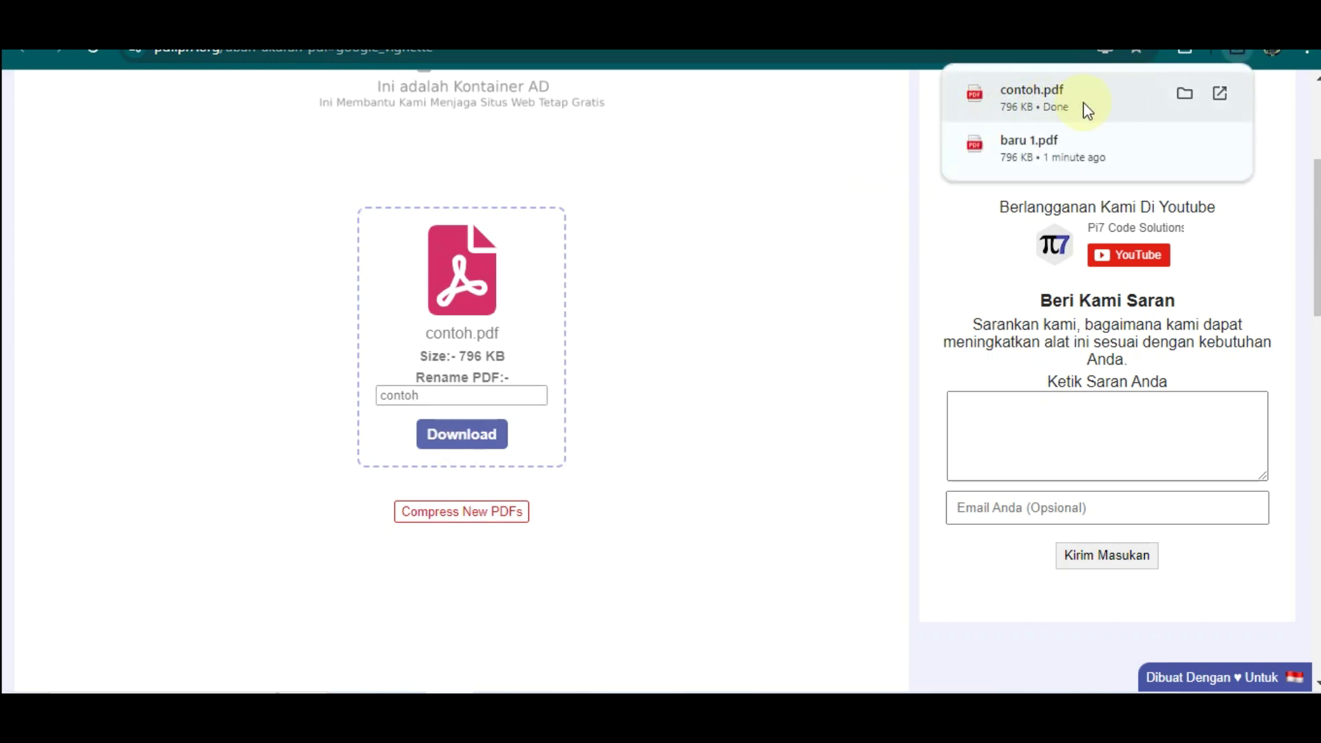